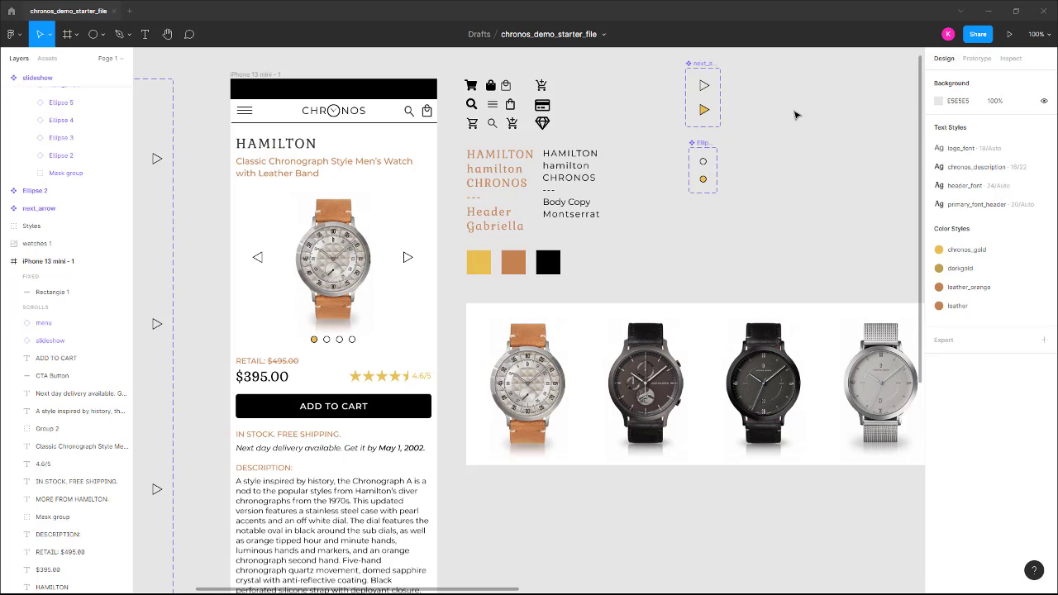
Draw a new frame, Frame 4, and size it 220 × 220
{"action": "left_click", "coordinate": [69, 35]}
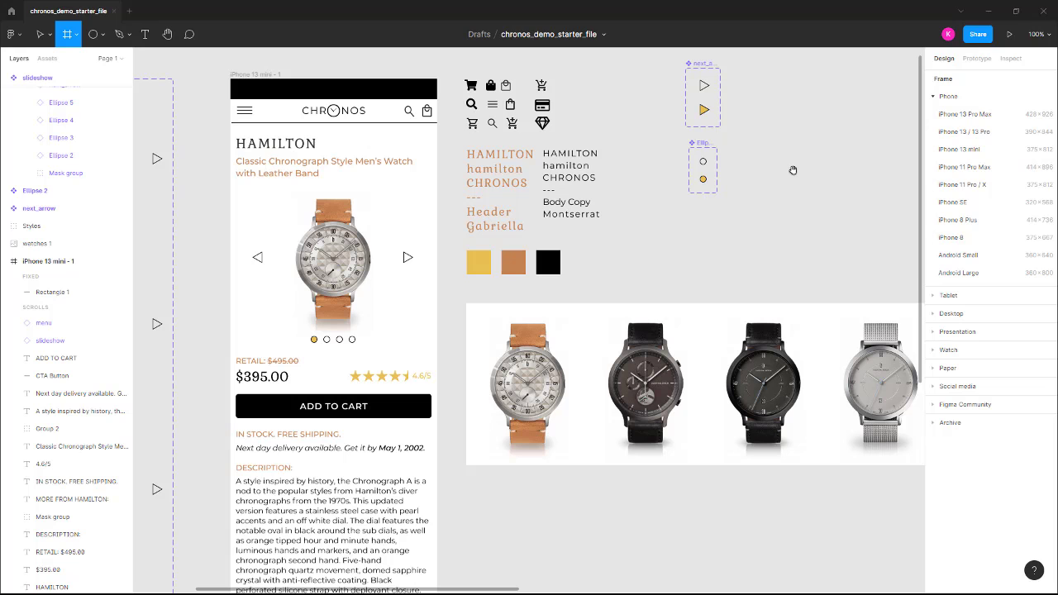
{"action": "left_click_drag", "start_coordinate": [793, 170], "coordinate": [621, 215]}
{"action": "left_click_drag", "start_coordinate": [648, 121], "coordinate": [738, 247]}
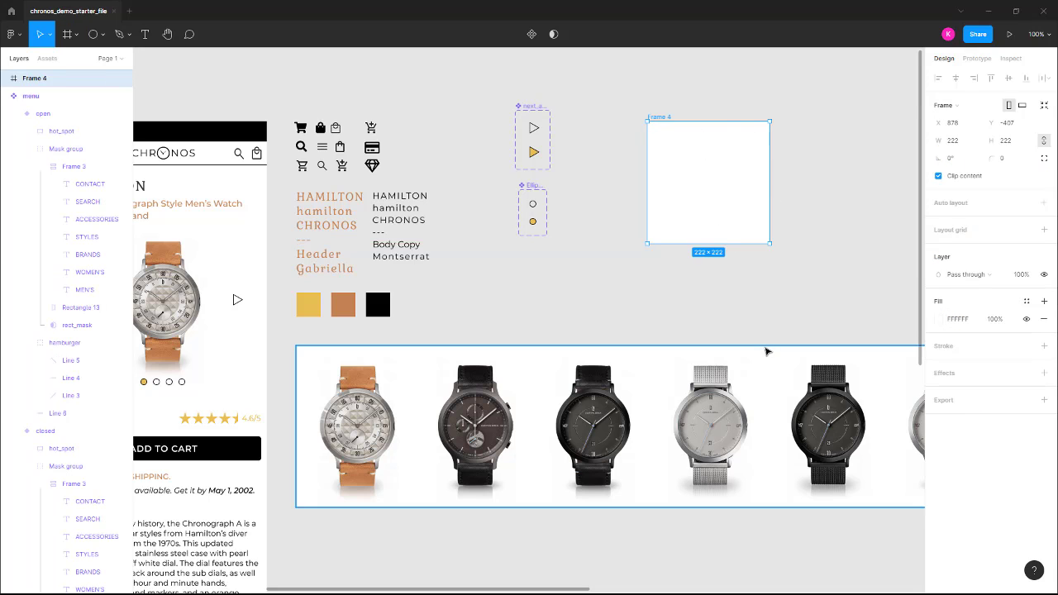
{"action": "left_click", "coordinate": [965, 145]}
{"action": "type", "text": "220"}
{"action": "key", "text": "Return"}
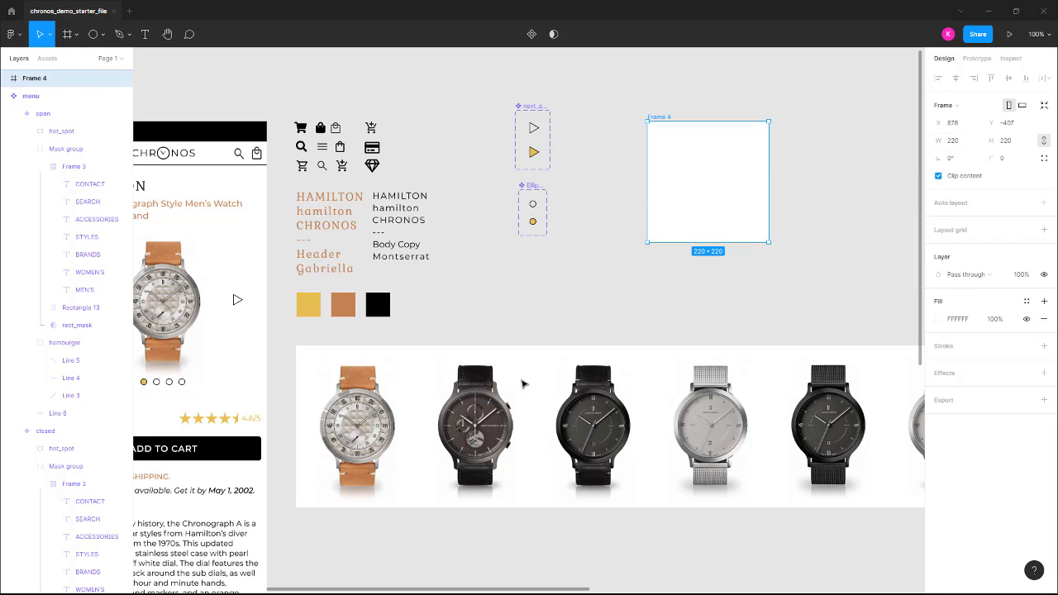
Enlarge the watches strip image to 3463 × 597 as a separate layer outside Frame 4
{"action": "left_click", "coordinate": [391, 434]}
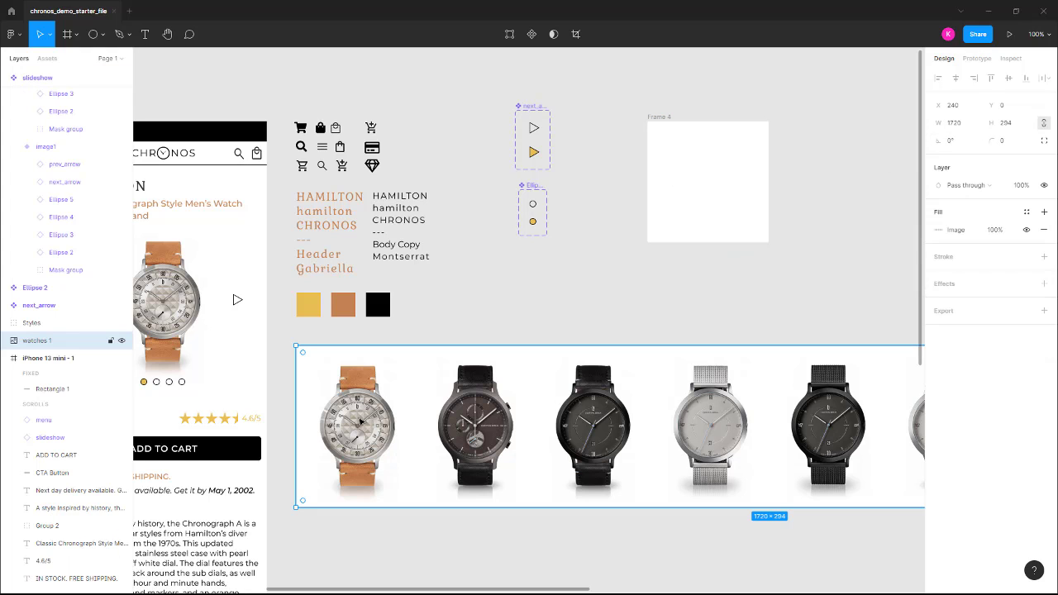
{"action": "left_click_drag", "start_coordinate": [355, 431], "coordinate": [686, 203]}
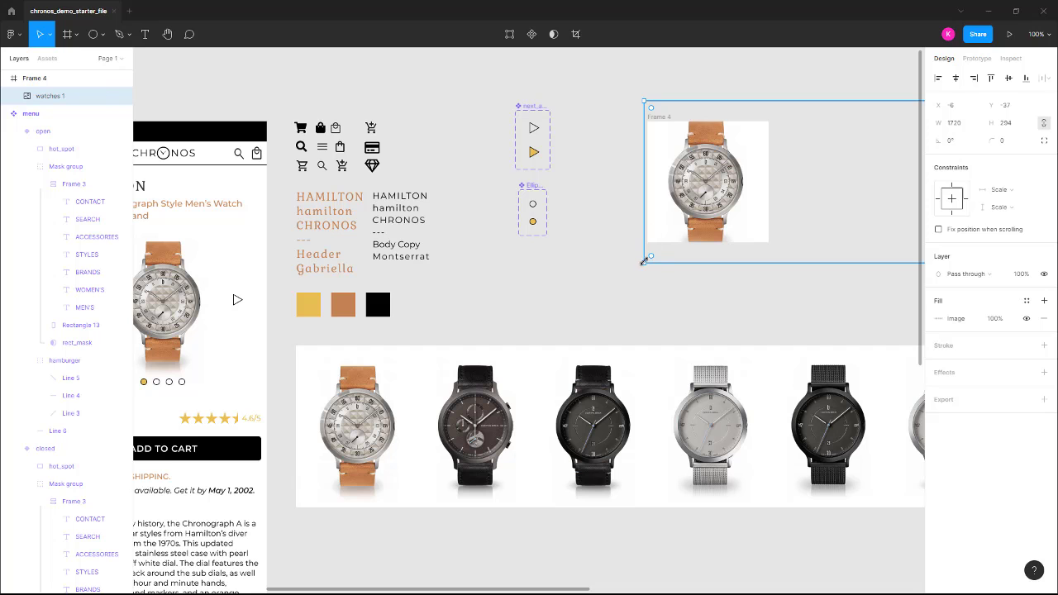
{"action": "left_click_drag", "start_coordinate": [644, 261], "coordinate": [376, 429]}
{"action": "mouse_move", "coordinate": [676, 226]}
{"action": "left_mouse_down"}
{"action": "mouse_move", "coordinate": [905, 156]}
{"action": "mouse_move", "coordinate": [526, 193]}
{"action": "mouse_move", "coordinate": [781, 204]}
{"action": "mouse_move", "coordinate": [390, 203]}
{"action": "mouse_move", "coordinate": [626, 149]}
{"action": "mouse_move", "coordinate": [741, 153]}
{"action": "mouse_move", "coordinate": [610, 181]}
{"action": "mouse_move", "coordinate": [837, 169]}
{"action": "left_mouse_up"}
Move the watches image above the board and switch its image fill to Crop
{"action": "scroll", "coordinate": [826, 215], "scroll_direction": "right", "scroll_amount": 6}
{"action": "scroll", "coordinate": [826, 215], "scroll_direction": "up", "scroll_amount": 2}
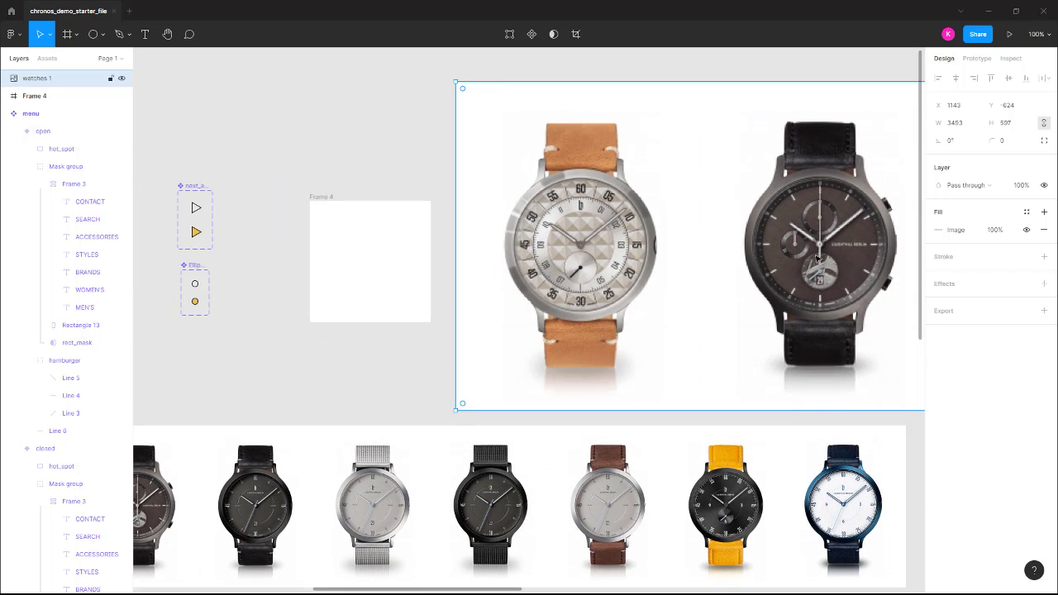
{"action": "scroll", "coordinate": [817, 259], "scroll_direction": "down", "scroll_amount": 6}
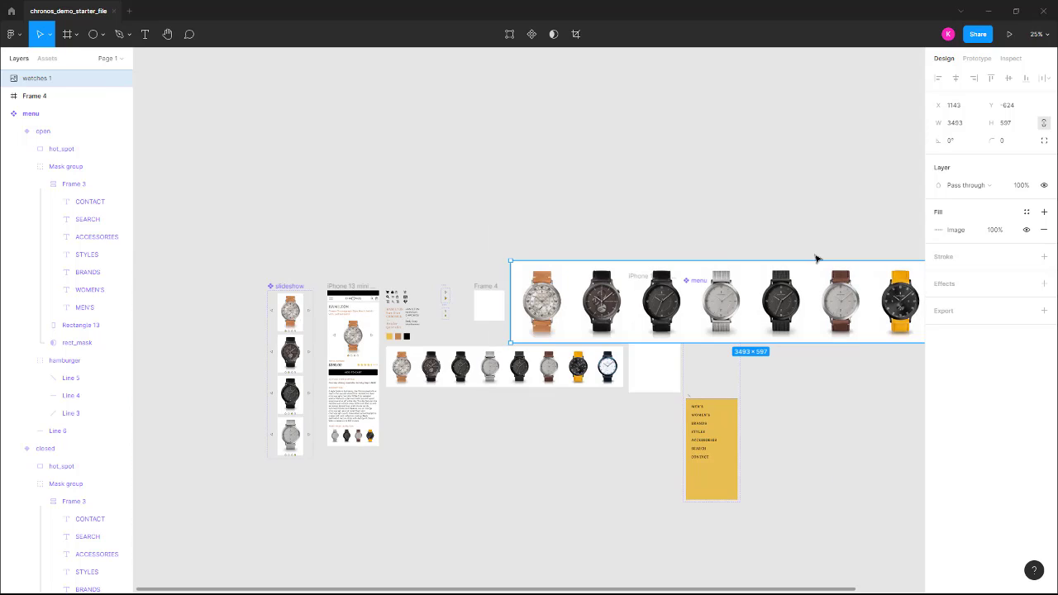
{"action": "left_click_drag", "start_coordinate": [799, 270], "coordinate": [655, 187]}
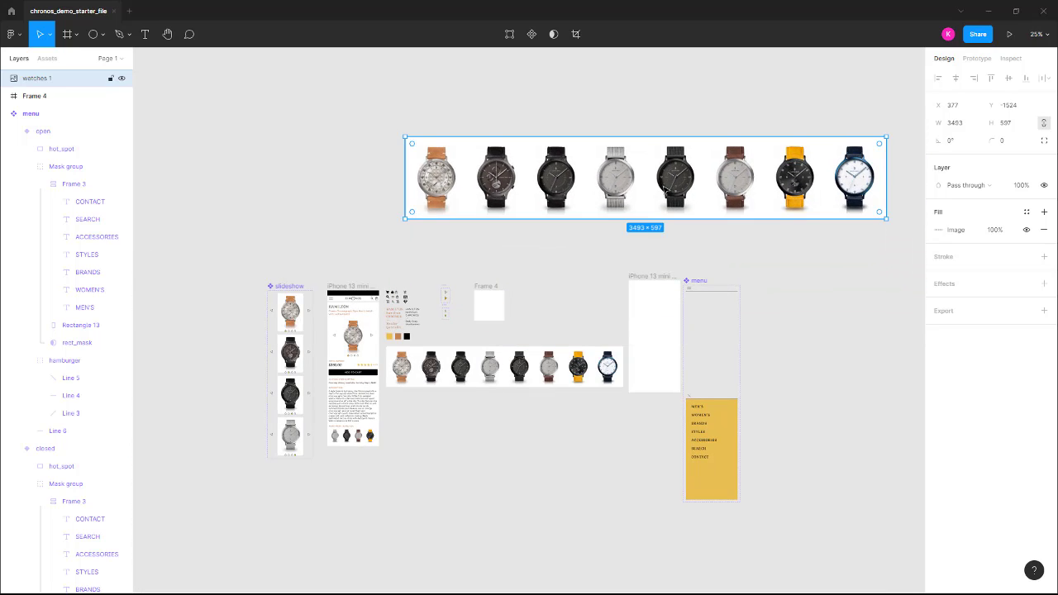
{"action": "left_click", "coordinate": [966, 233]}
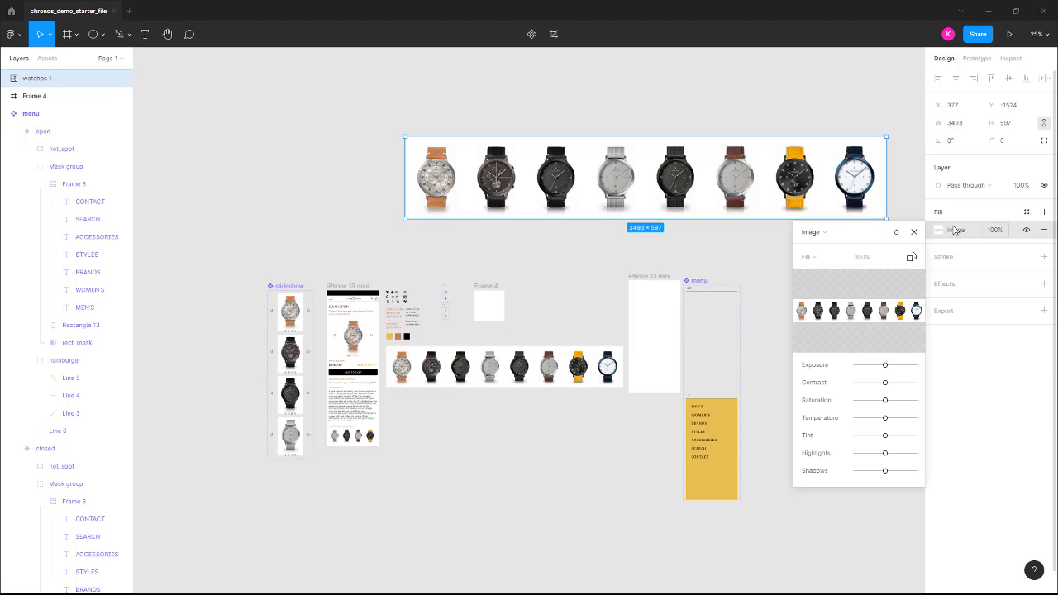
{"action": "left_click", "coordinate": [815, 258]}
{"action": "left_click", "coordinate": [820, 283]}
Crop the image to the first watch (443 × 597) and place it over Frame 4
{"action": "left_click_drag", "start_coordinate": [887, 177], "coordinate": [466, 168]}
{"action": "key", "text": "Escape"}
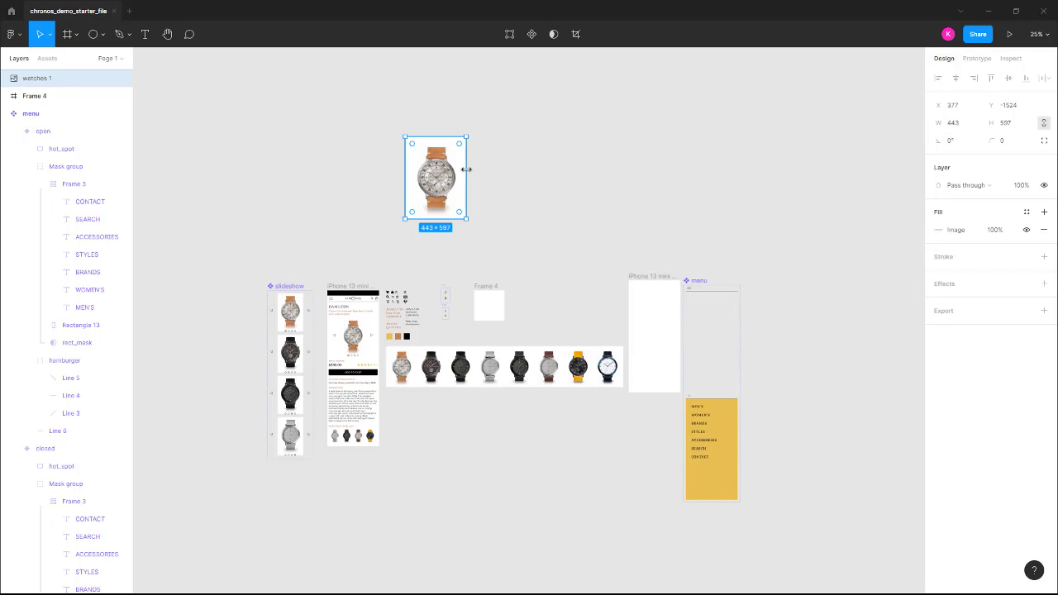
{"action": "left_click_drag", "start_coordinate": [444, 186], "coordinate": [484, 313]}
{"action": "key", "text": "ctrl+plus"}
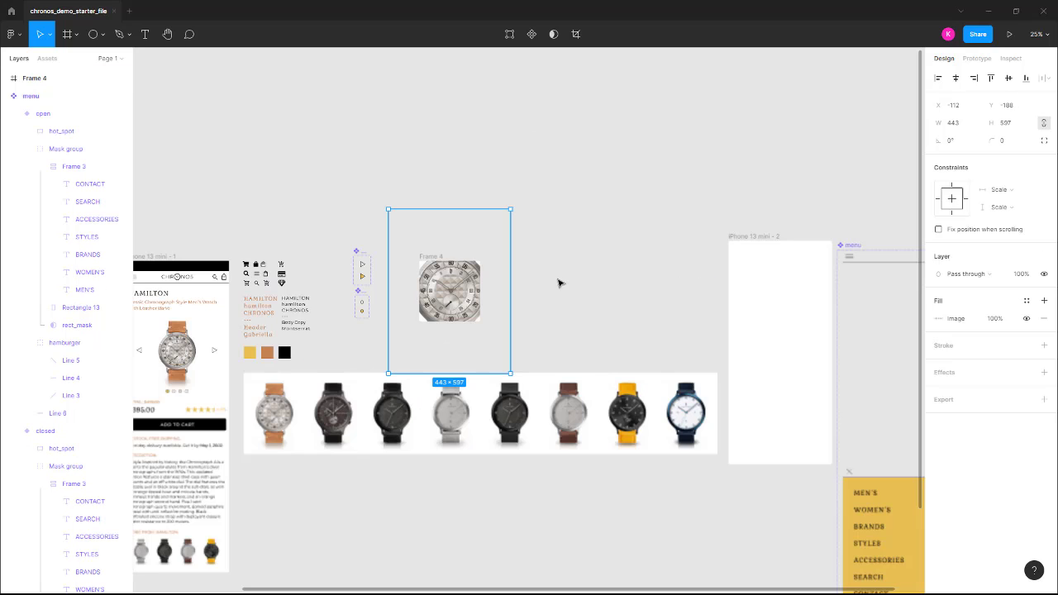
At 100% zoom, rename Frame 4 to 'zoom'
{"action": "key", "text": "ctrl+plus"}
{"action": "left_click_drag", "start_coordinate": [562, 277], "coordinate": [815, 285]}
{"action": "left_click", "coordinate": [569, 202]}
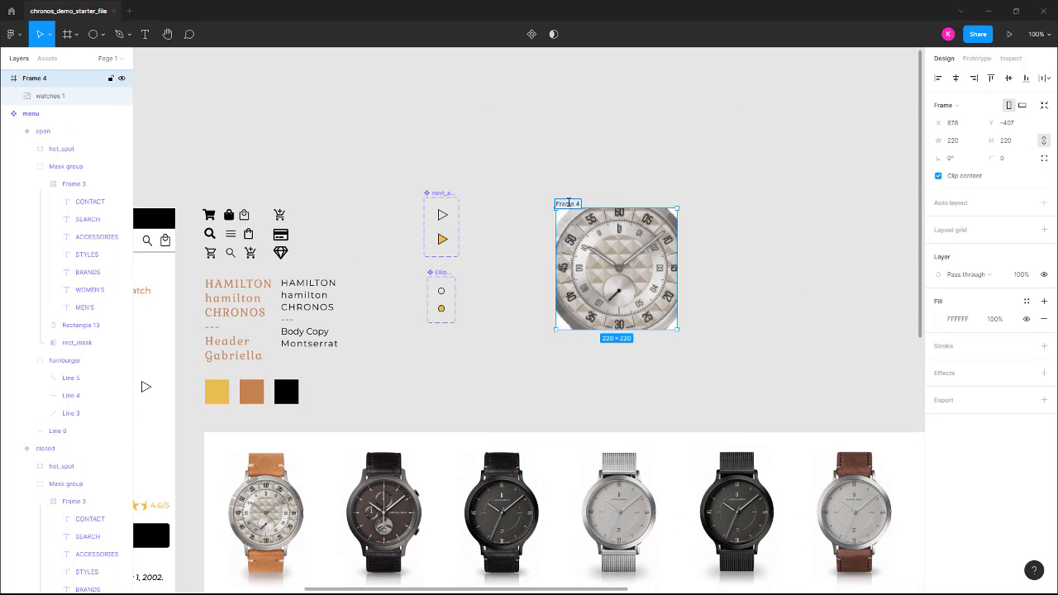
{"action": "type", "text": "zoom"}
{"action": "key", "text": "Return"}
Nudge the zoom frame left and adjust the watch image's crop inside it
{"action": "left_click_drag", "start_coordinate": [629, 269], "coordinate": [609, 256]}
{"action": "double_click", "coordinate": [626, 270]}
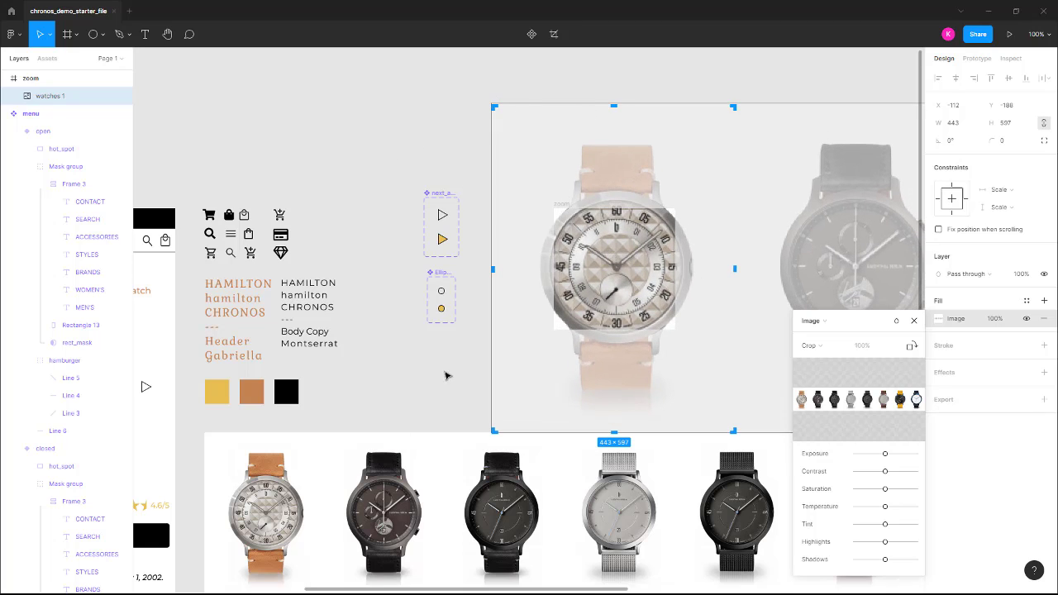
{"action": "left_click", "coordinate": [915, 320]}
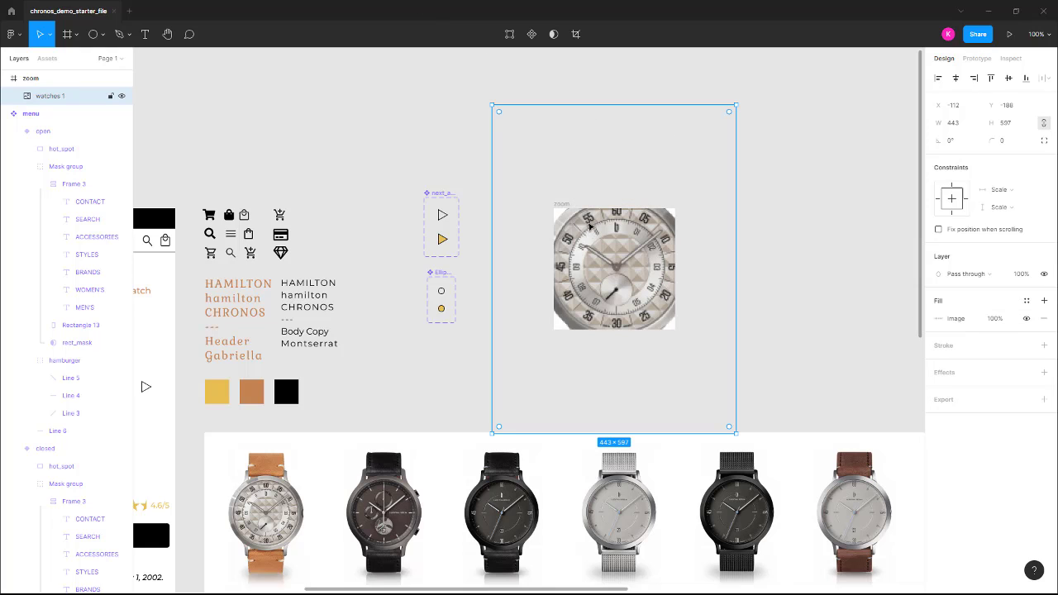
{"action": "left_click", "coordinate": [559, 206]}
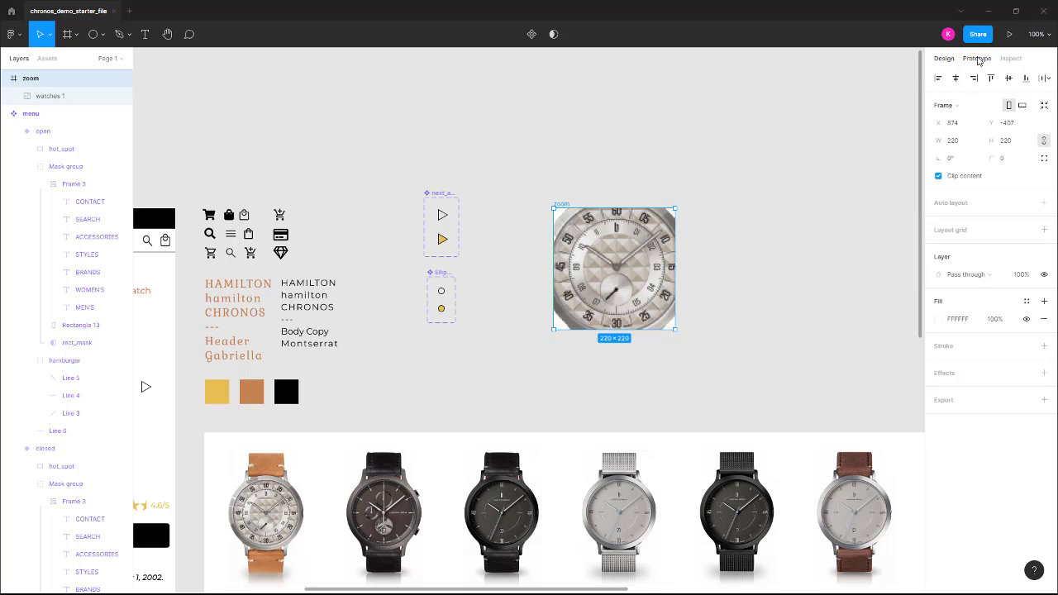
Set the zoom frame's overflow scrolling to Horizontal and vertical scrolling
{"action": "left_click", "coordinate": [978, 59]}
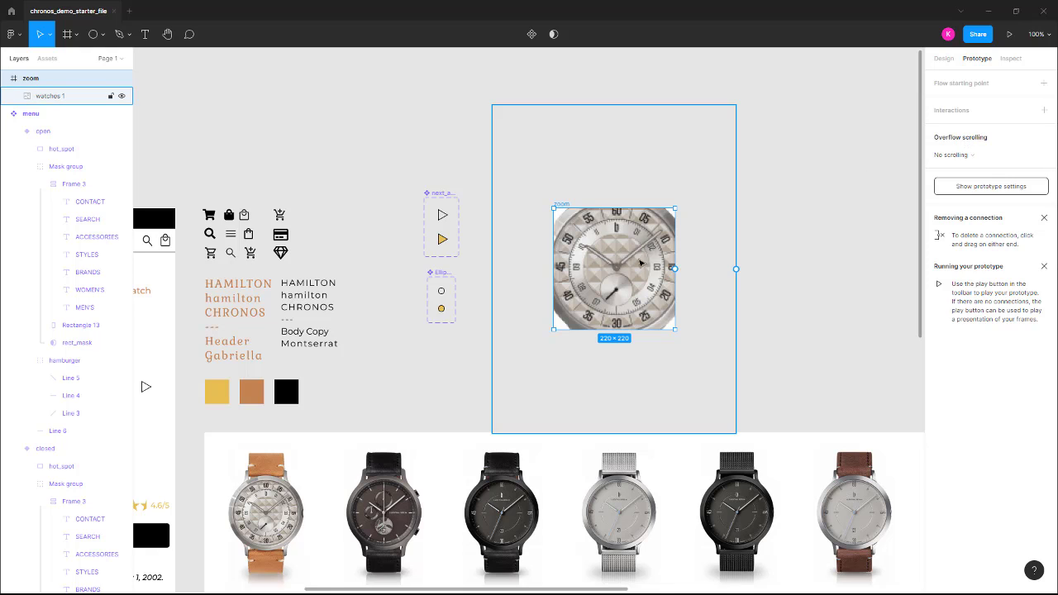
{"action": "left_click", "coordinate": [953, 154]}
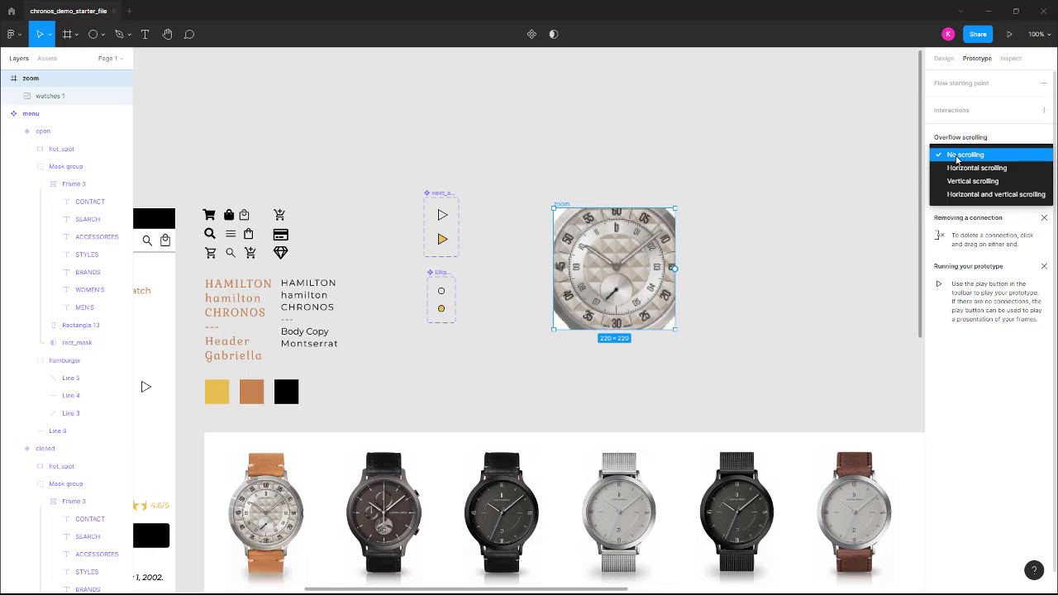
{"action": "left_click", "coordinate": [988, 195]}
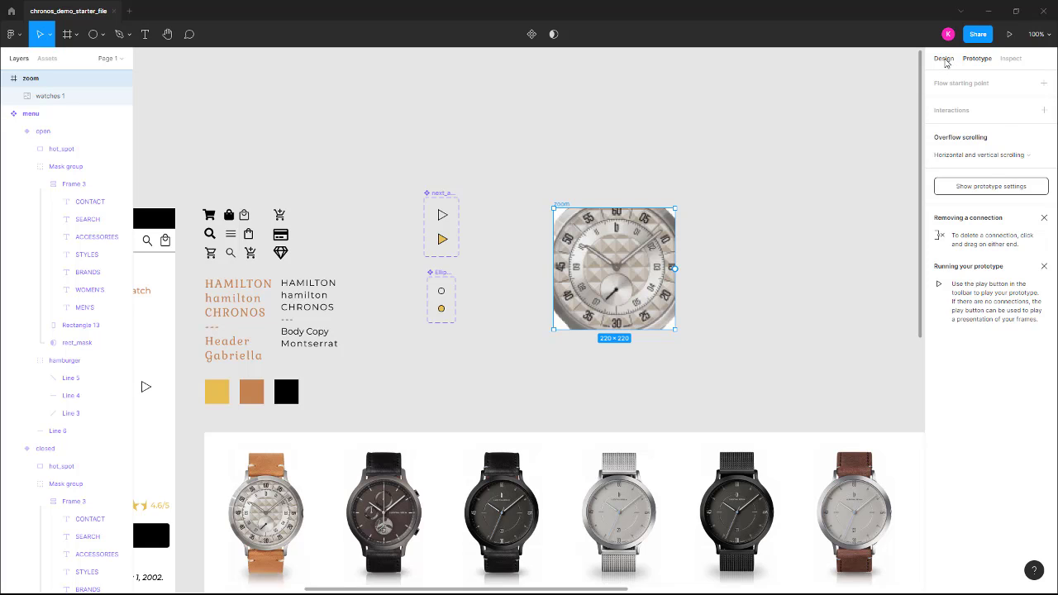
Return to the Design panel and pan the canvas to show the iPhone 13 mini frame
{"action": "left_click", "coordinate": [945, 59]}
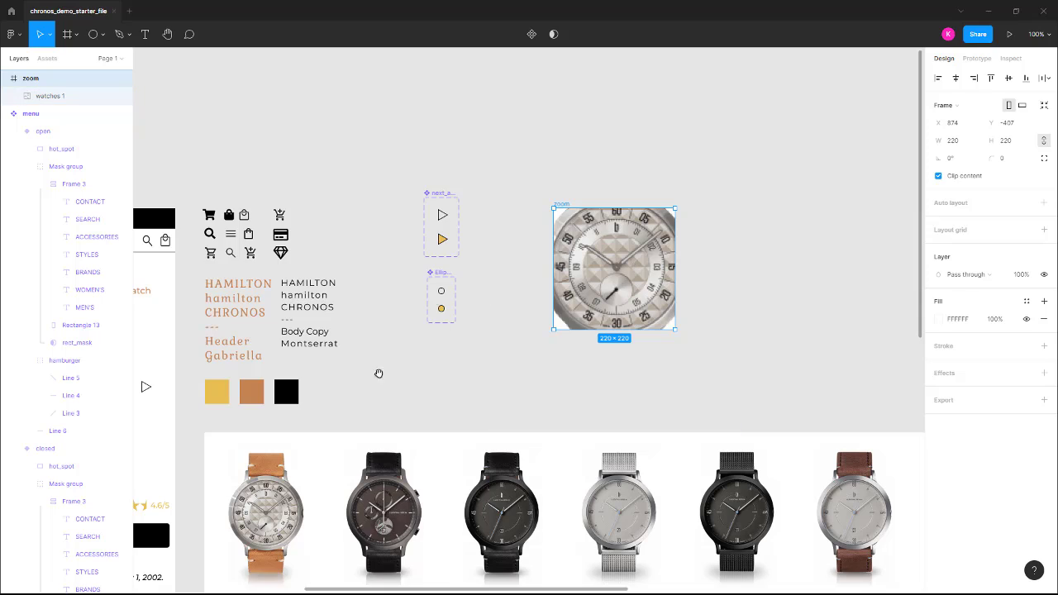
{"action": "left_click_drag", "start_coordinate": [385, 369], "coordinate": [759, 251]}
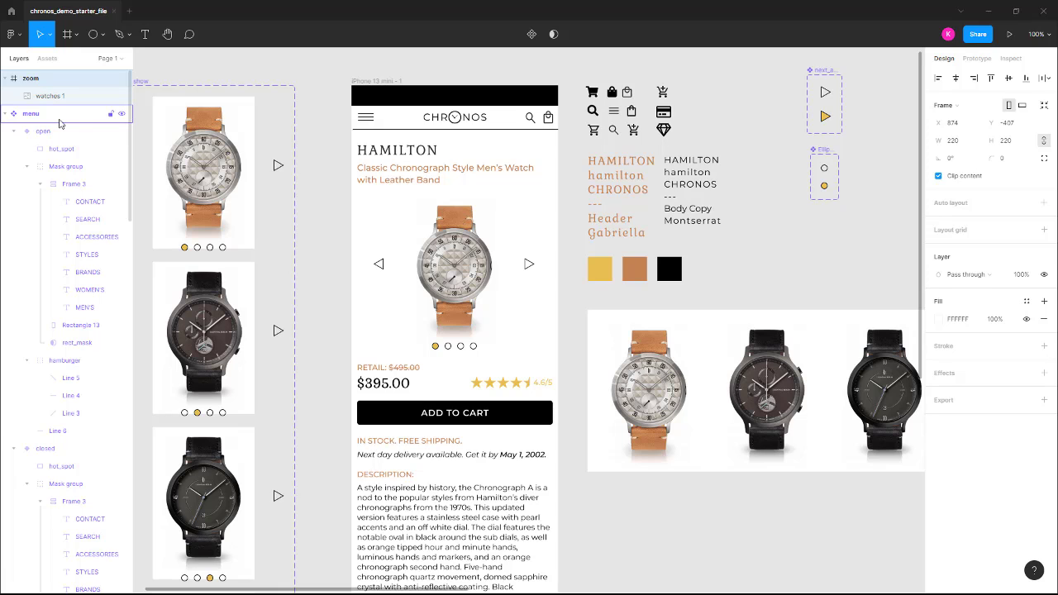
Draw a circle over the main watch dial in the iPhone 13 mini - 1 frame
{"action": "left_click", "coordinate": [95, 35]}
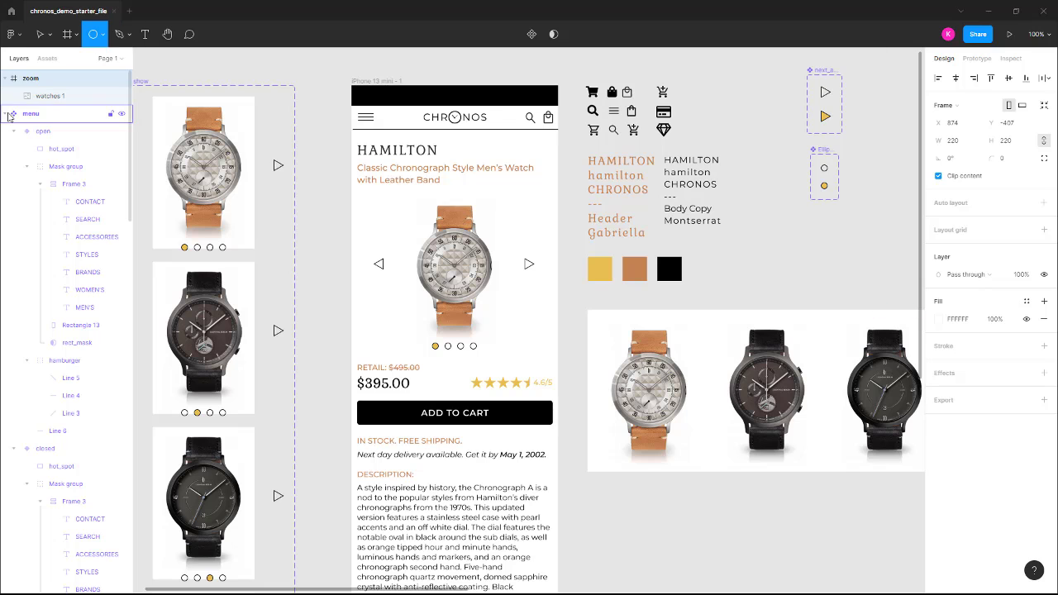
{"action": "left_click", "coordinate": [8, 116]}
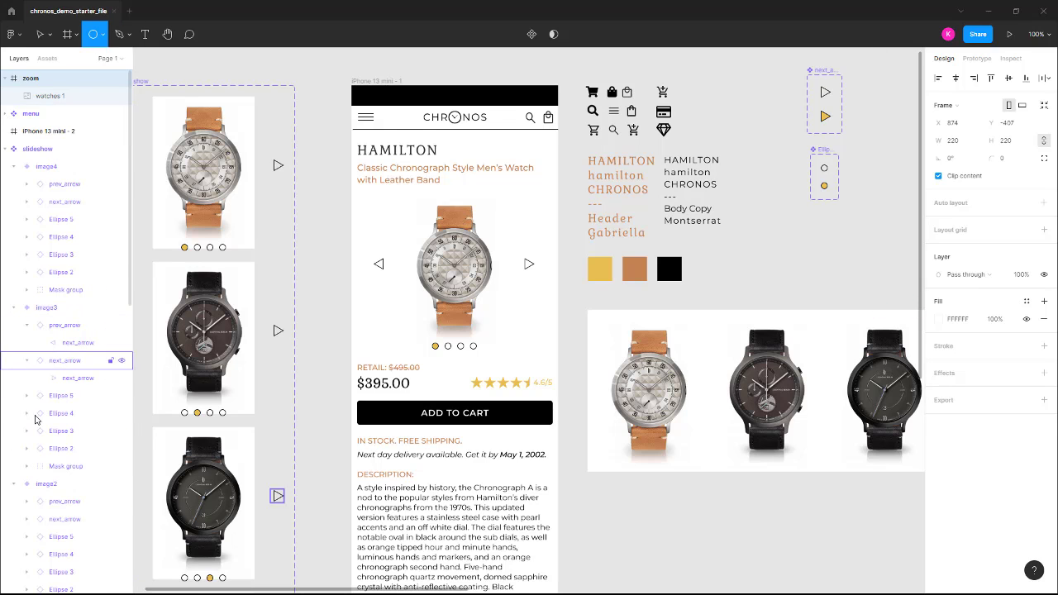
{"action": "scroll", "coordinate": [69, 428], "scroll_direction": "down", "scroll_amount": 3}
{"action": "scroll", "coordinate": [68, 428], "scroll_direction": "down", "scroll_amount": 5}
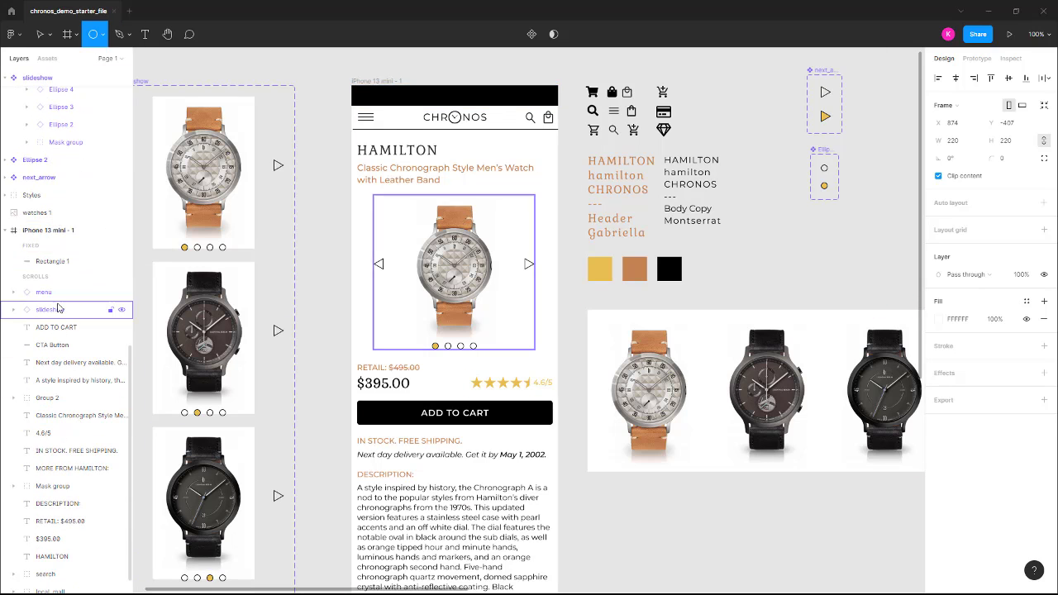
{"action": "left_click", "coordinate": [63, 235]}
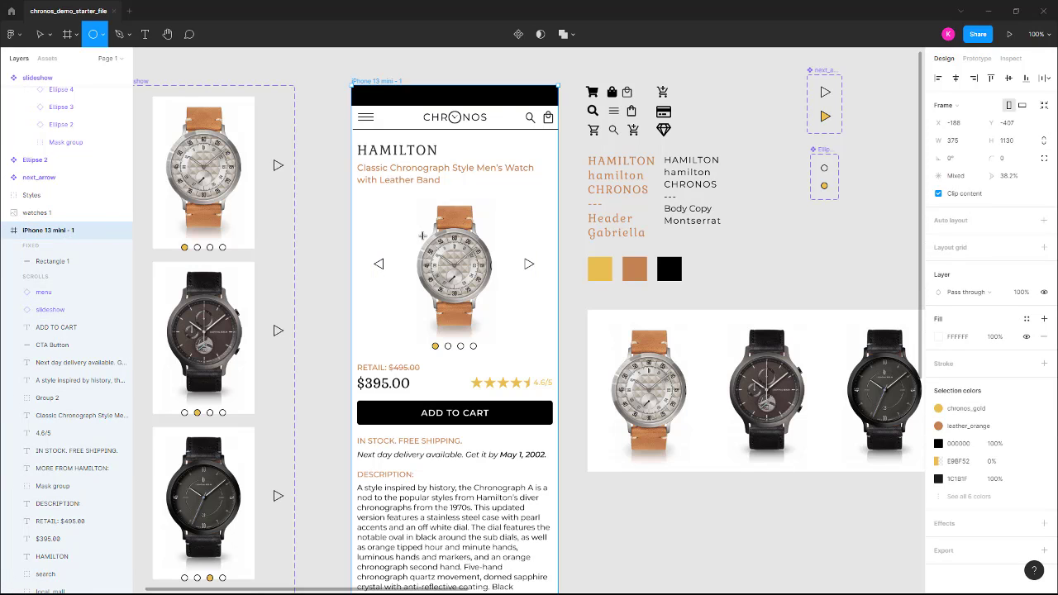
{"action": "left_click_drag", "start_coordinate": [421, 239], "coordinate": [494, 303]}
{"action": "left_click_drag", "start_coordinate": [470, 268], "coordinate": [461, 261]}
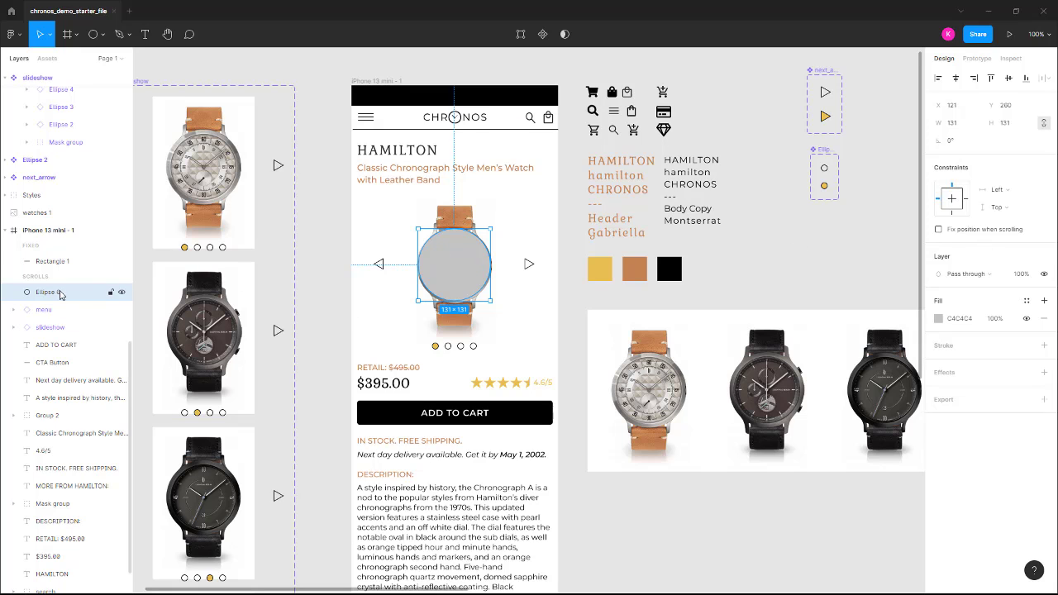
Rename the circle 'zoom_hotspot' and set its fill opacity to 0%
{"action": "double_click", "coordinate": [57, 293]}
{"action": "type", "text": "zoom_hotspot"}
{"action": "key", "text": "Return"}
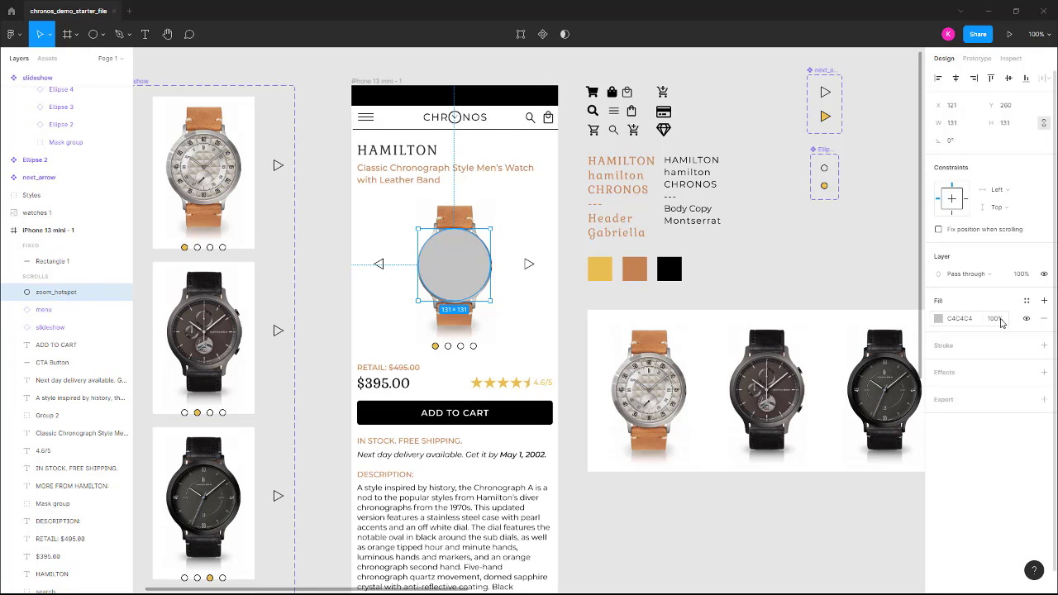
{"action": "left_click", "coordinate": [1001, 320]}
{"action": "type", "text": "0"}
{"action": "key", "text": "Return"}
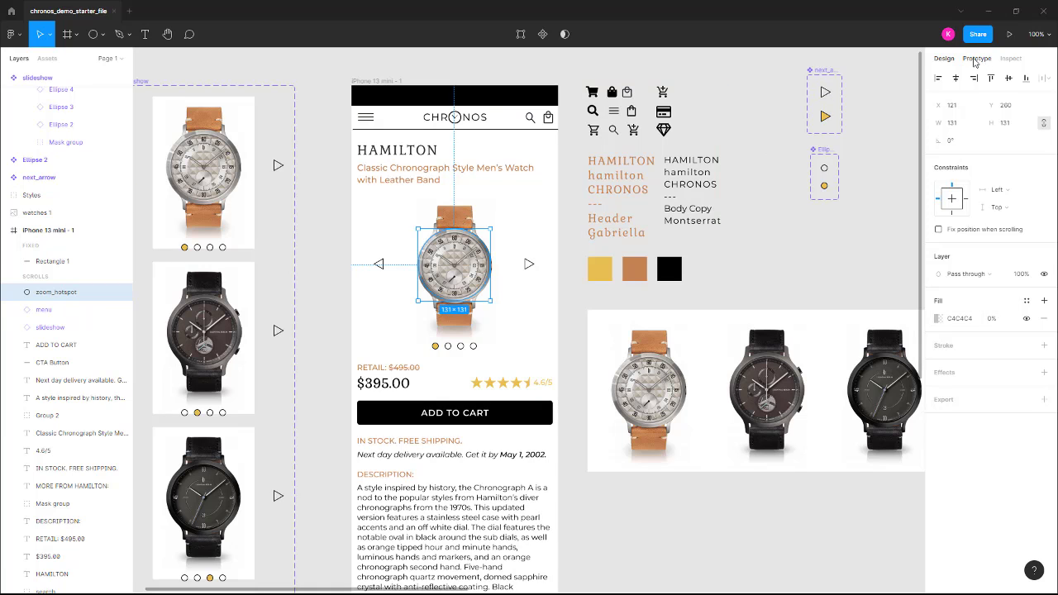
Connect zoom_hotspot to the zoom frame with an Open overlay action triggered on Touch down
{"action": "left_click", "coordinate": [978, 59]}
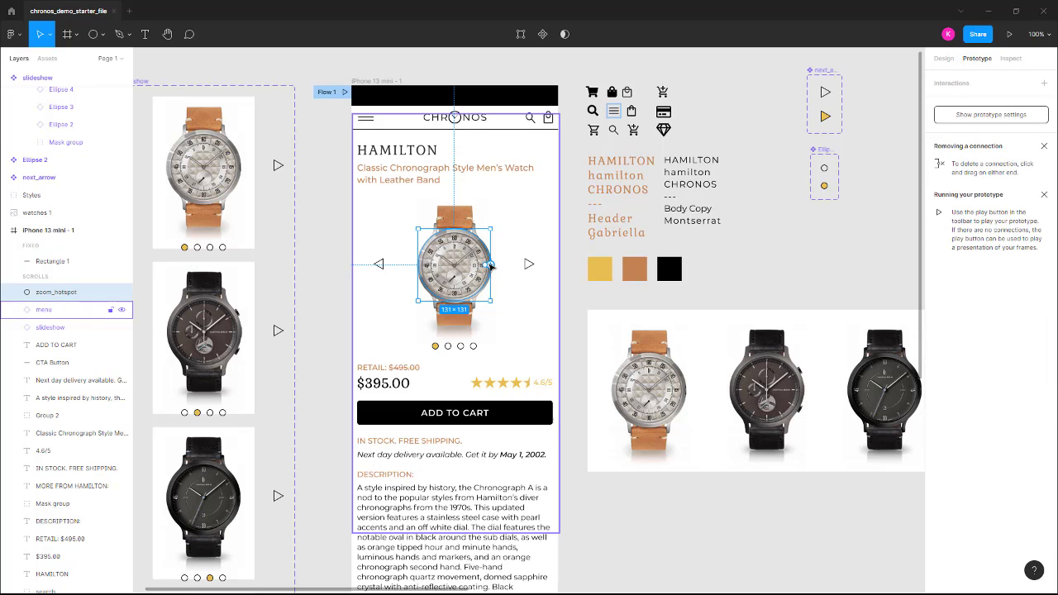
{"action": "left_click_drag", "start_coordinate": [491, 266], "coordinate": [866, 101]}
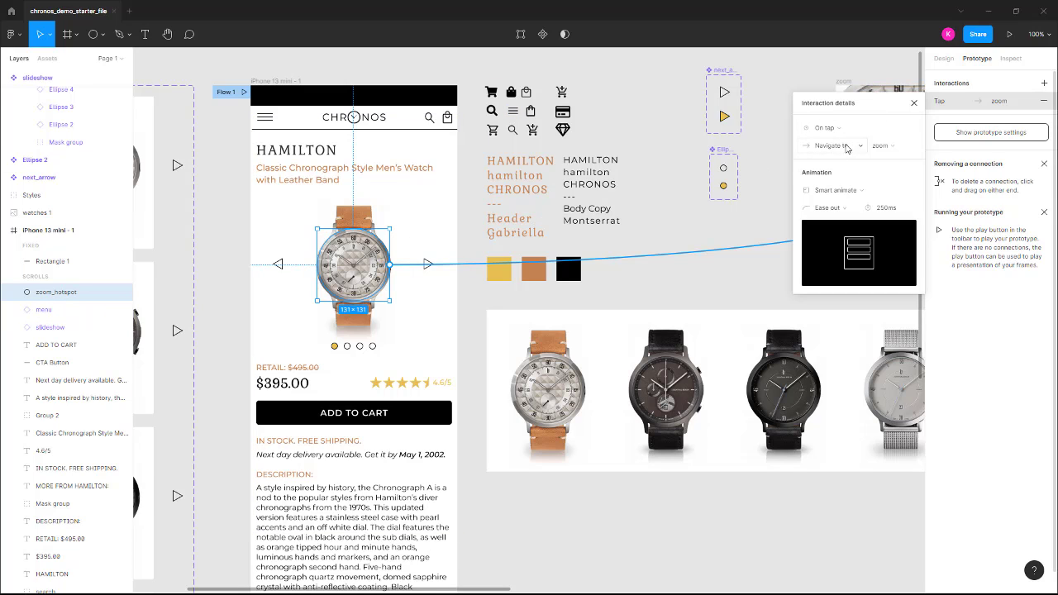
{"action": "left_click", "coordinate": [846, 147]}
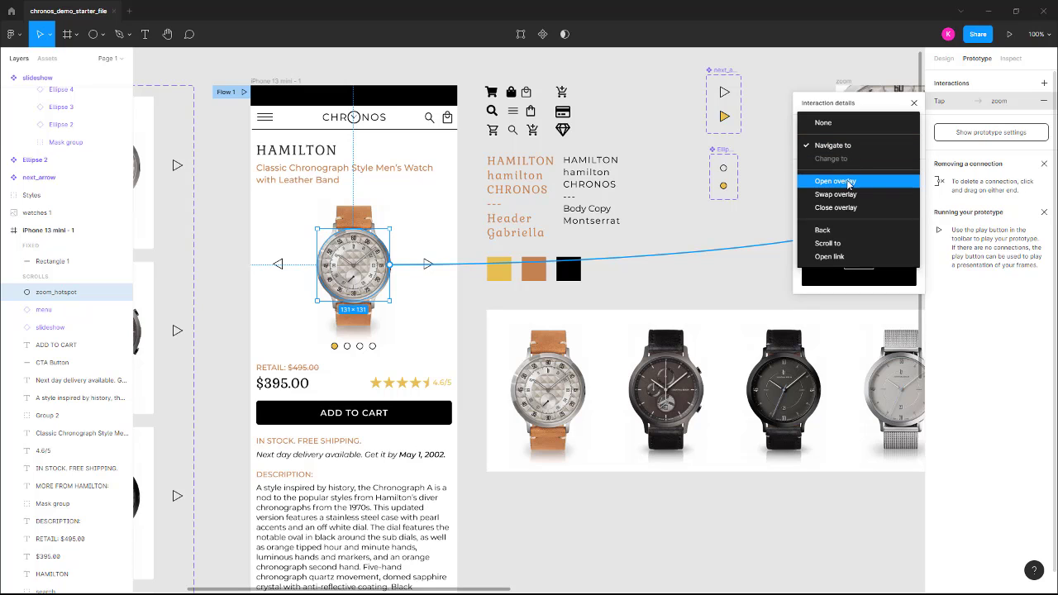
{"action": "left_click", "coordinate": [848, 181]}
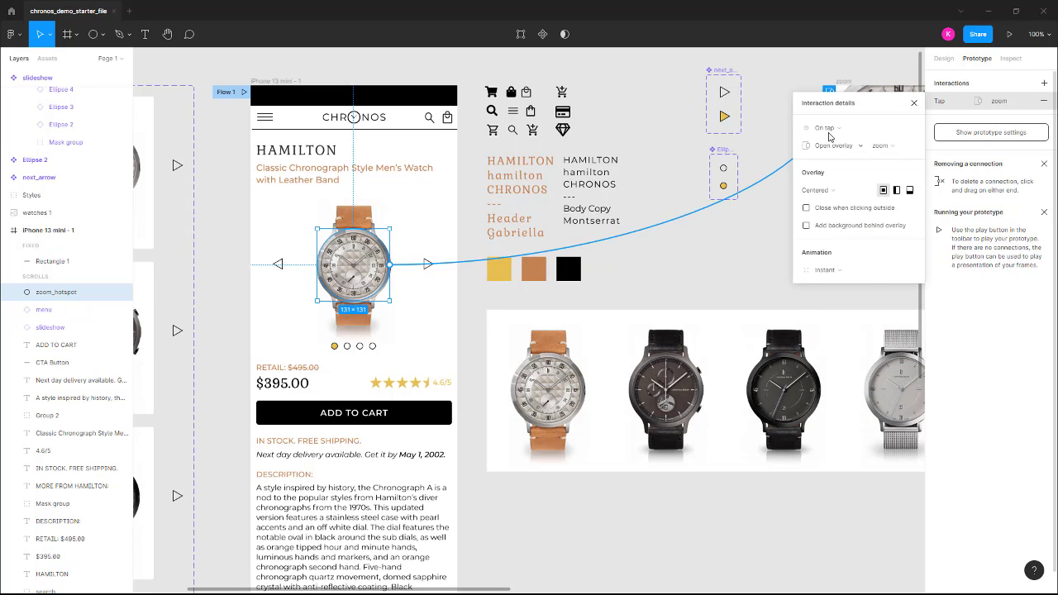
{"action": "left_click", "coordinate": [834, 129]}
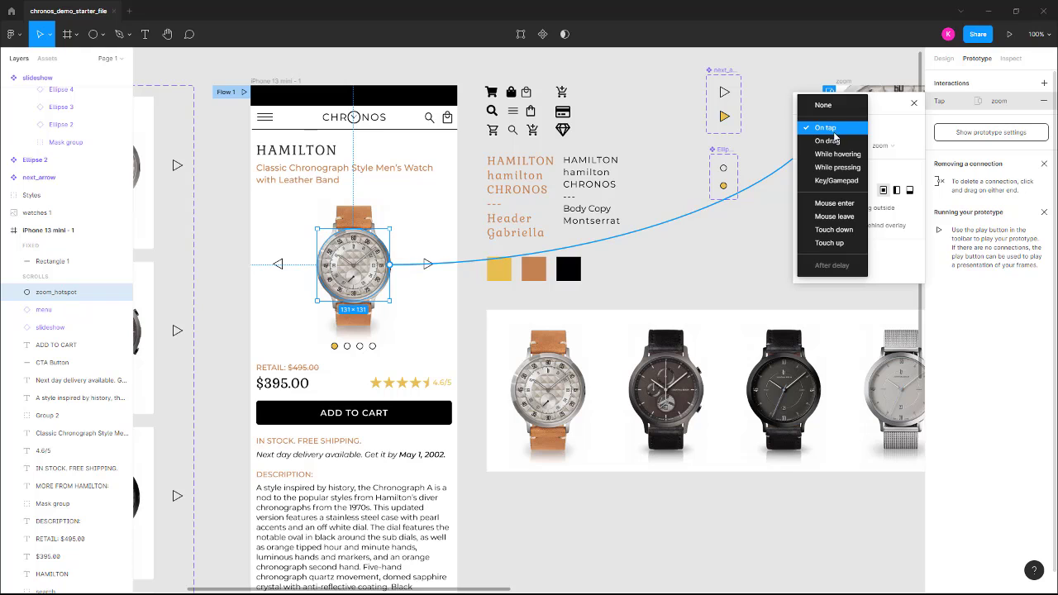
{"action": "left_click", "coordinate": [842, 232]}
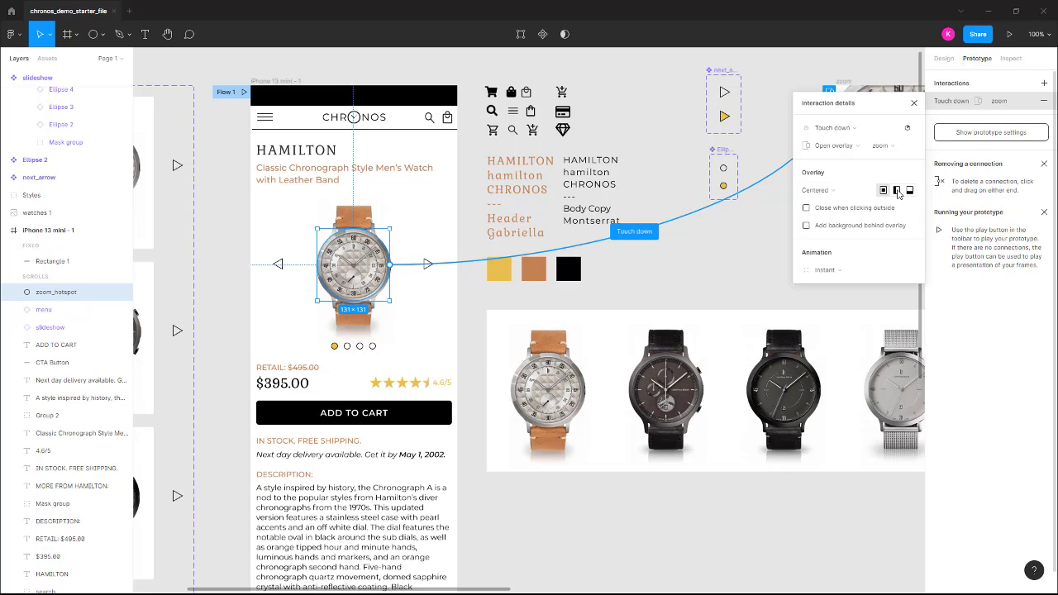
Set the overlay position to Manual and place the zoom overlay over the watch image
{"action": "left_click", "coordinate": [827, 189]}
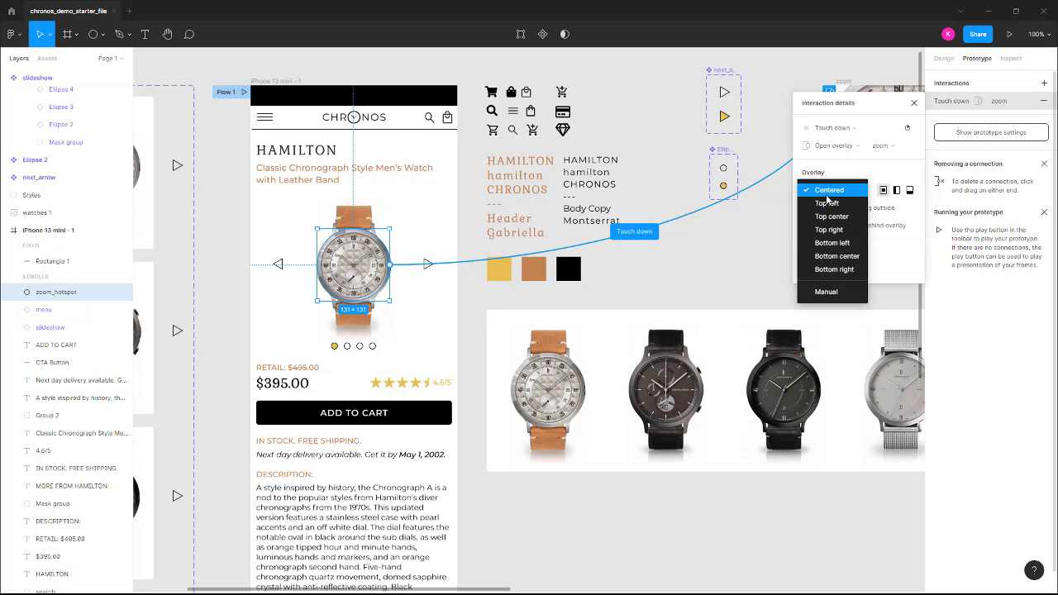
{"action": "left_click", "coordinate": [827, 292]}
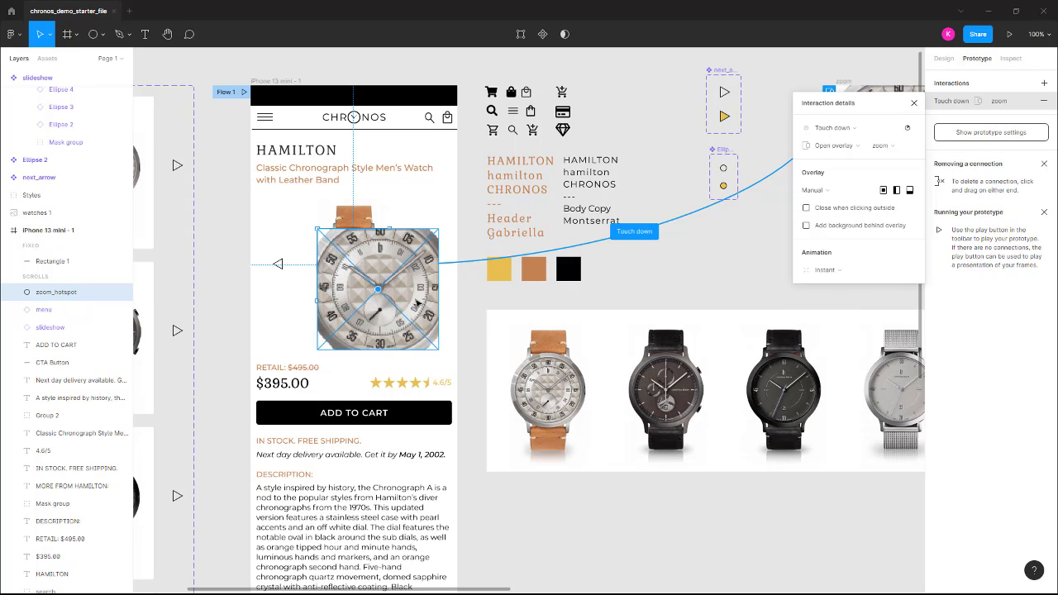
{"action": "left_click_drag", "start_coordinate": [415, 290], "coordinate": [389, 272]}
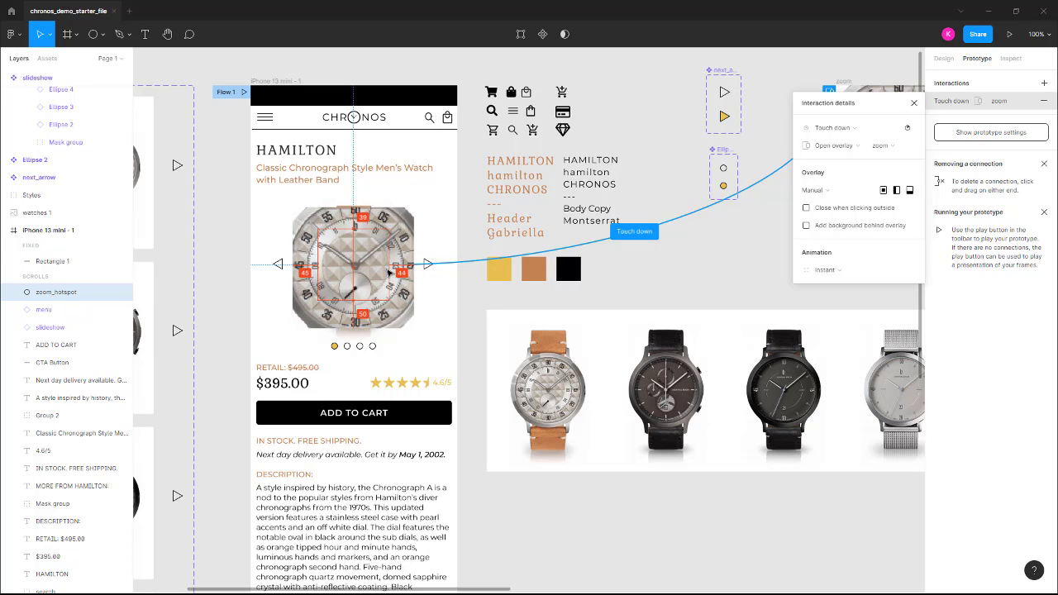
{"action": "left_click_drag", "start_coordinate": [389, 273], "coordinate": [389, 272]}
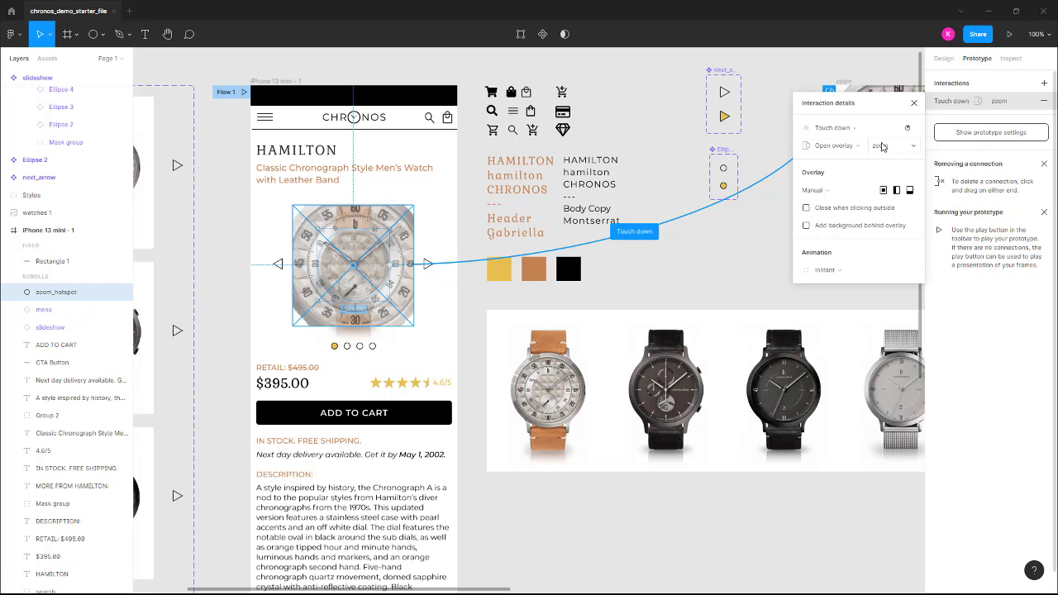
Link the zoom frame back to the product page with a Close overlay action on Touch up
{"action": "left_click", "coordinate": [840, 71]}
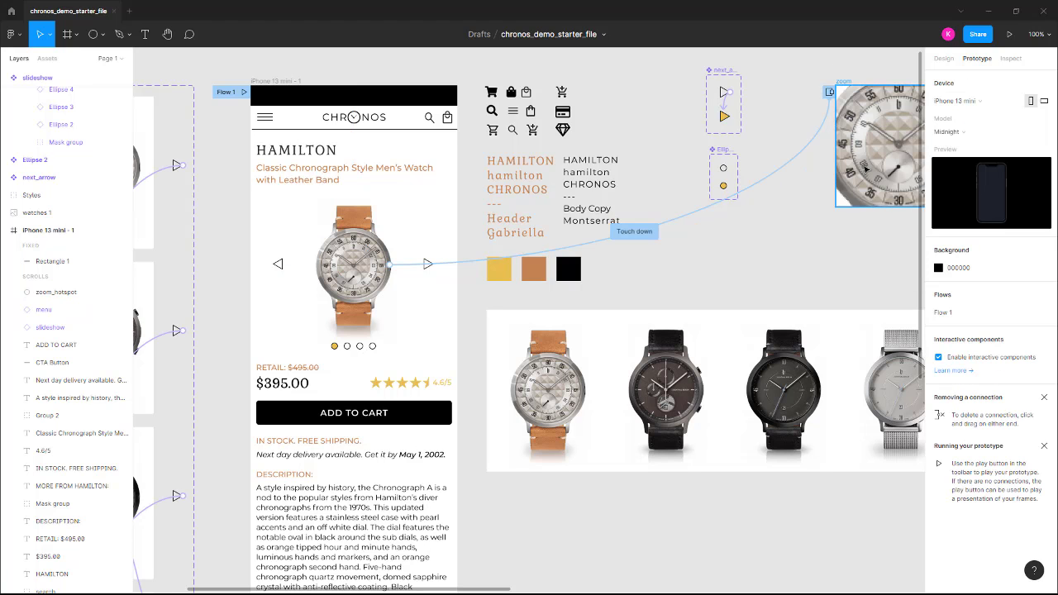
{"action": "left_click_drag", "start_coordinate": [746, 271], "coordinate": [643, 268]}
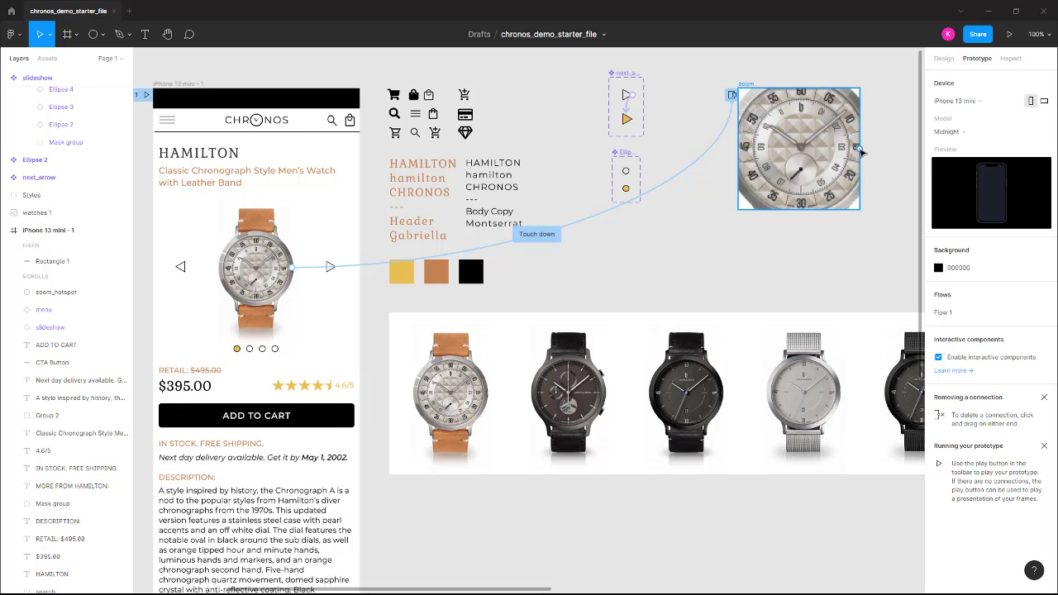
{"action": "left_click", "coordinate": [861, 150]}
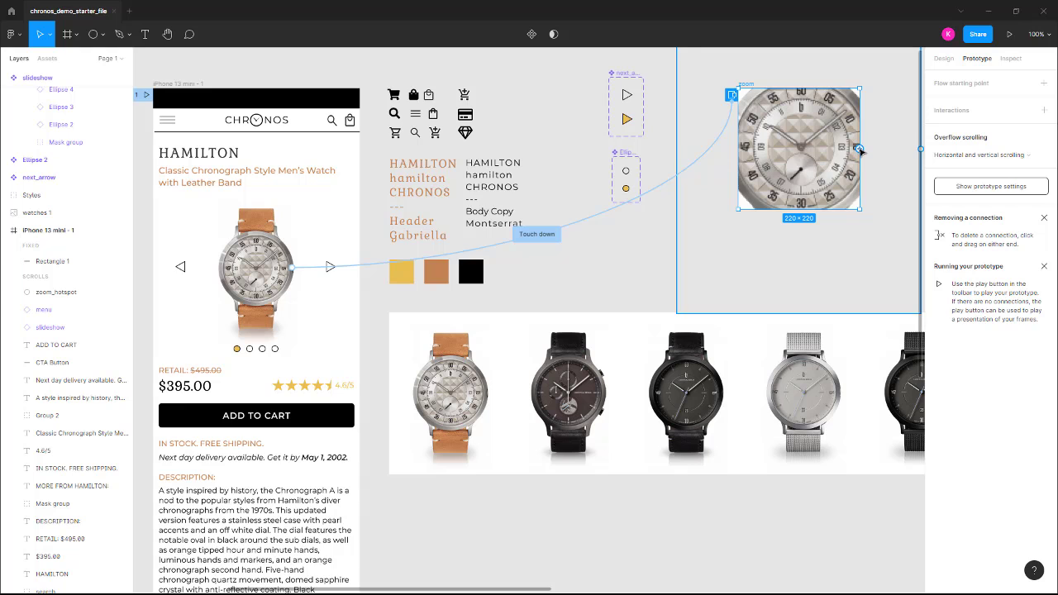
{"action": "left_click_drag", "start_coordinate": [860, 150], "coordinate": [314, 253]}
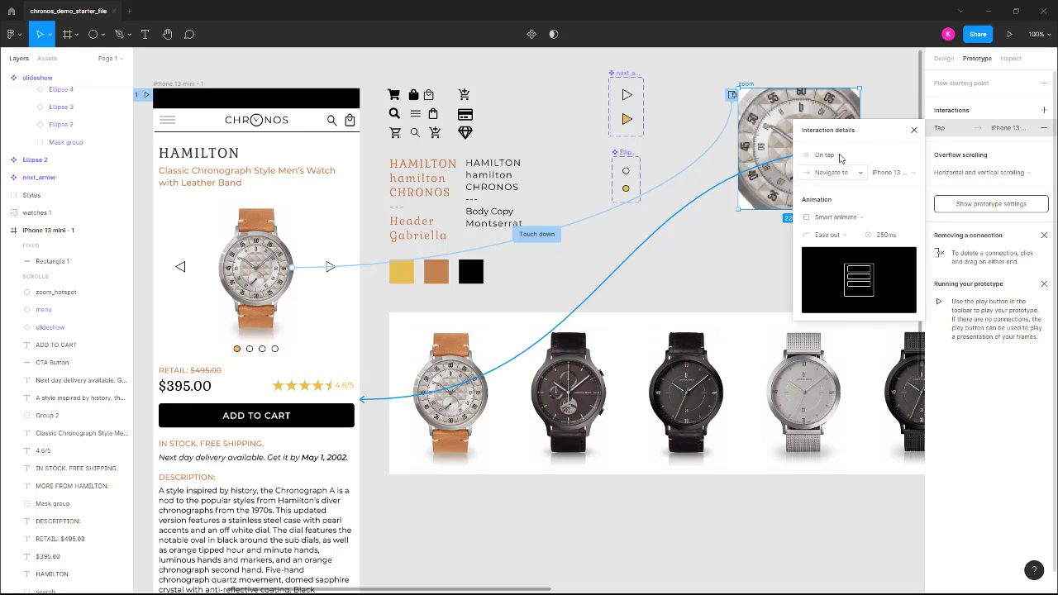
{"action": "left_click", "coordinate": [831, 172]}
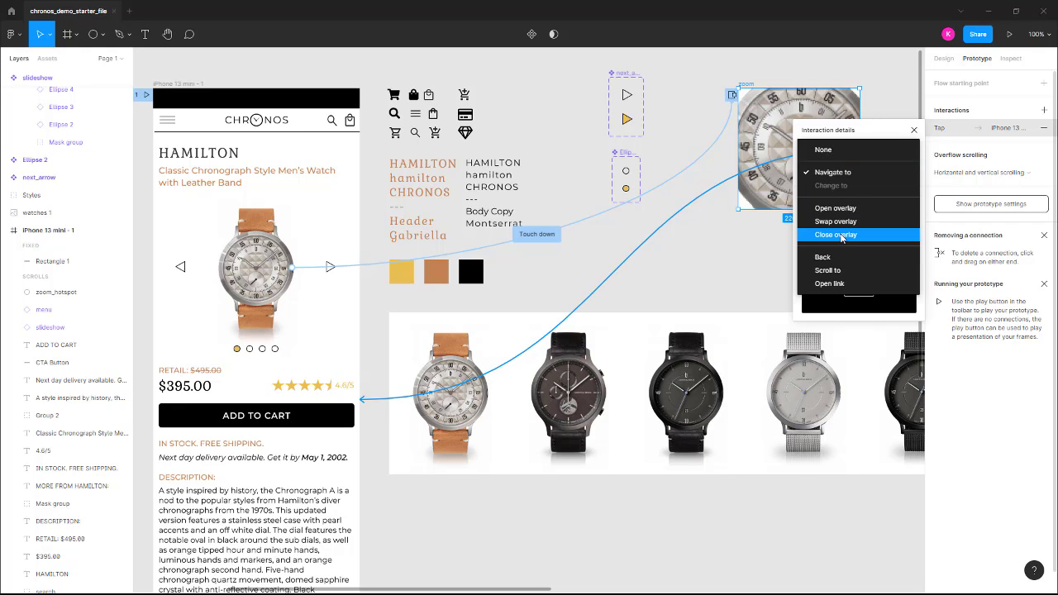
{"action": "left_click", "coordinate": [842, 236]}
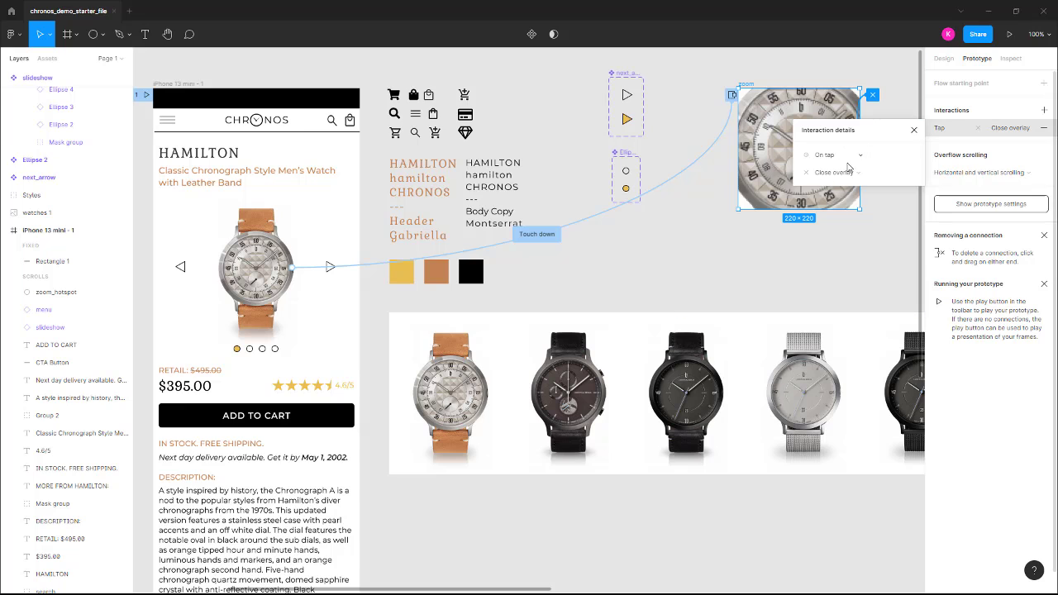
{"action": "left_click", "coordinate": [832, 157]}
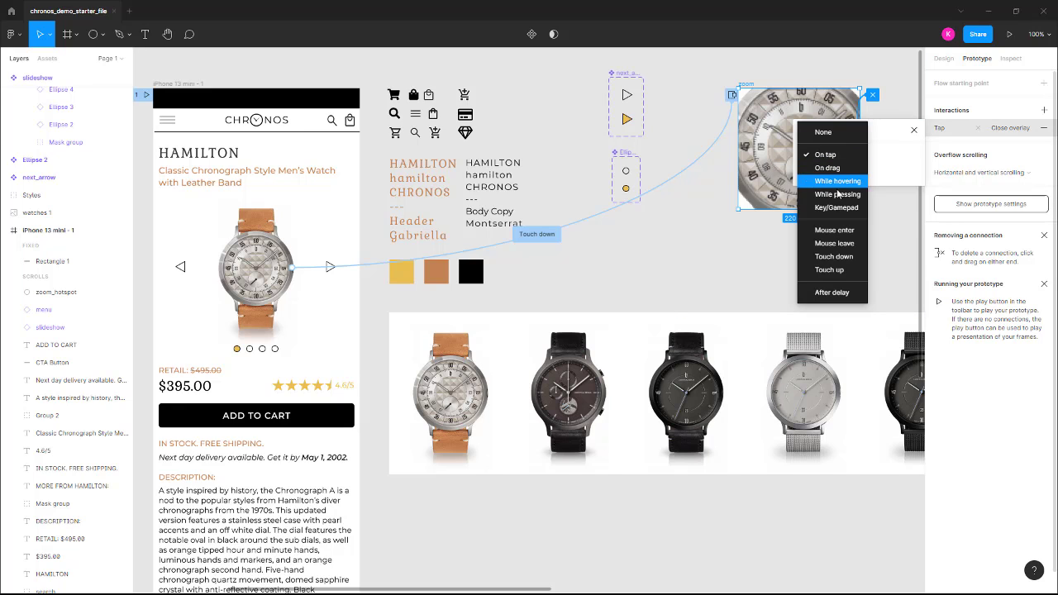
{"action": "left_click", "coordinate": [846, 271]}
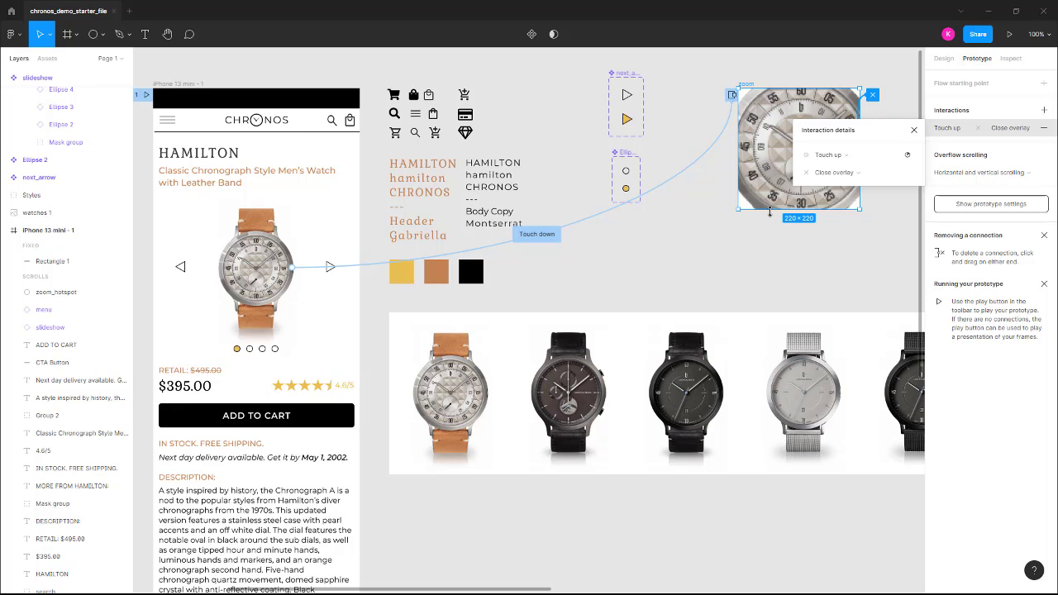
Present the iPhone 13 mini - 1 prototype and test the watch zoom hotspot
{"action": "left_click", "coordinate": [188, 86]}
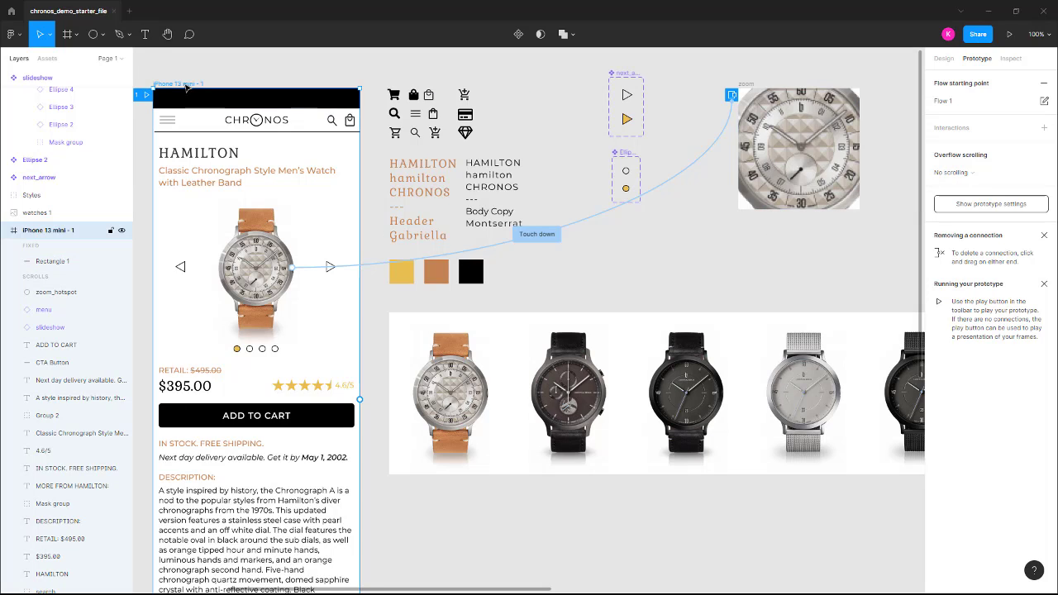
{"action": "mouse_move", "coordinate": [199, 86]}
{"action": "left_mouse_down"}
{"action": "mouse_move", "coordinate": [210, 89]}
{"action": "mouse_move", "coordinate": [196, 89]}
{"action": "left_mouse_up"}
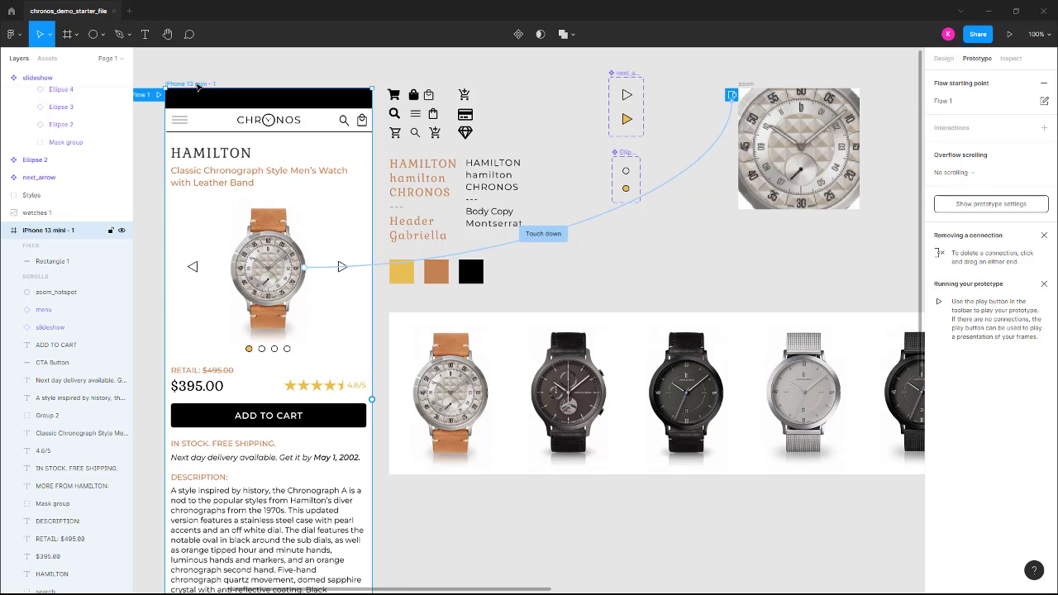
{"action": "left_click", "coordinate": [1012, 34]}
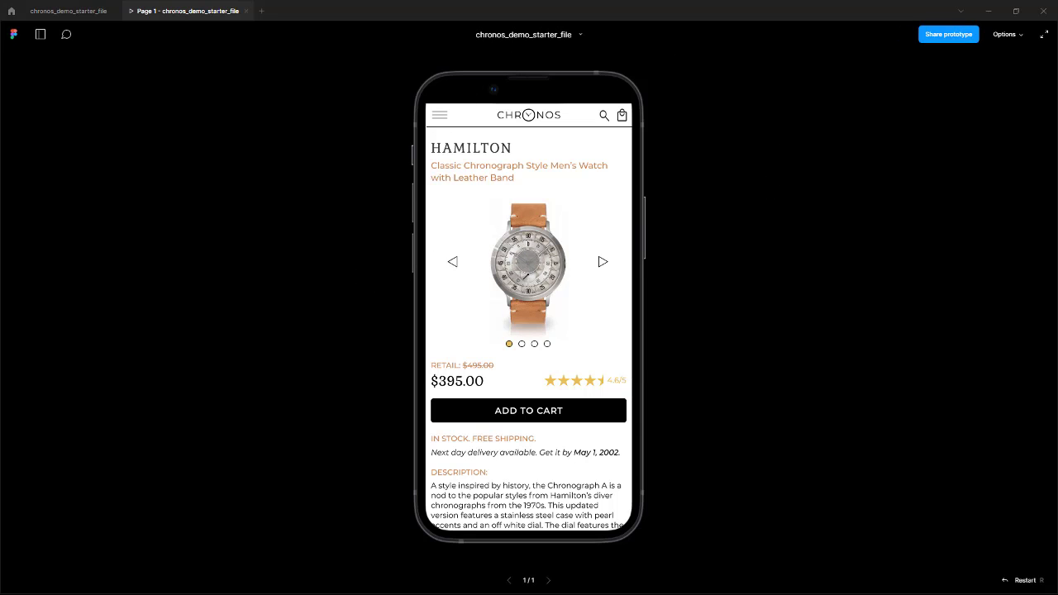
{"action": "mouse_move", "coordinate": [527, 264]}
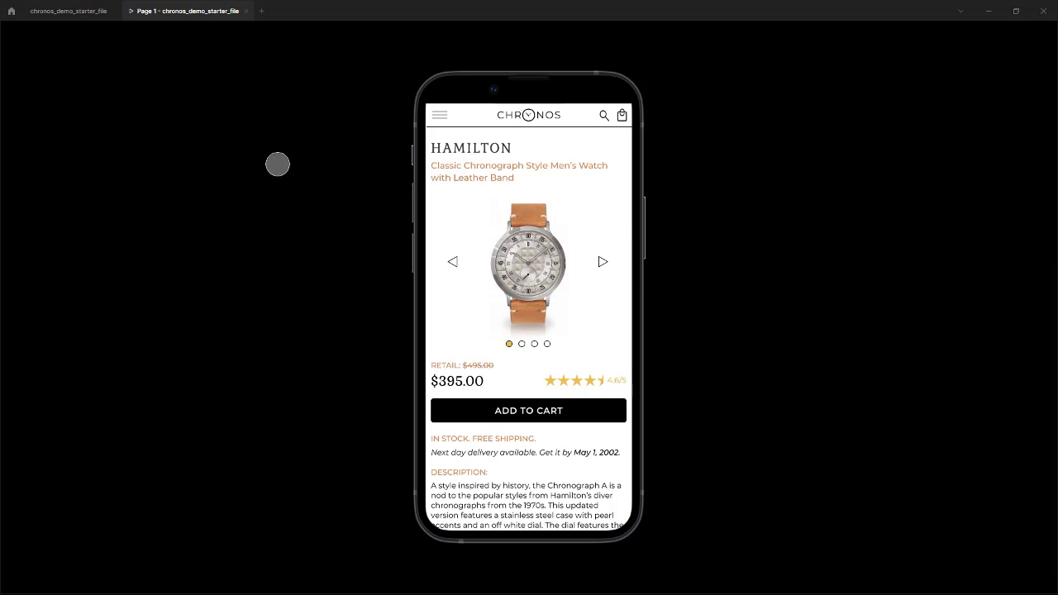
{"action": "left_click", "coordinate": [246, 11]}
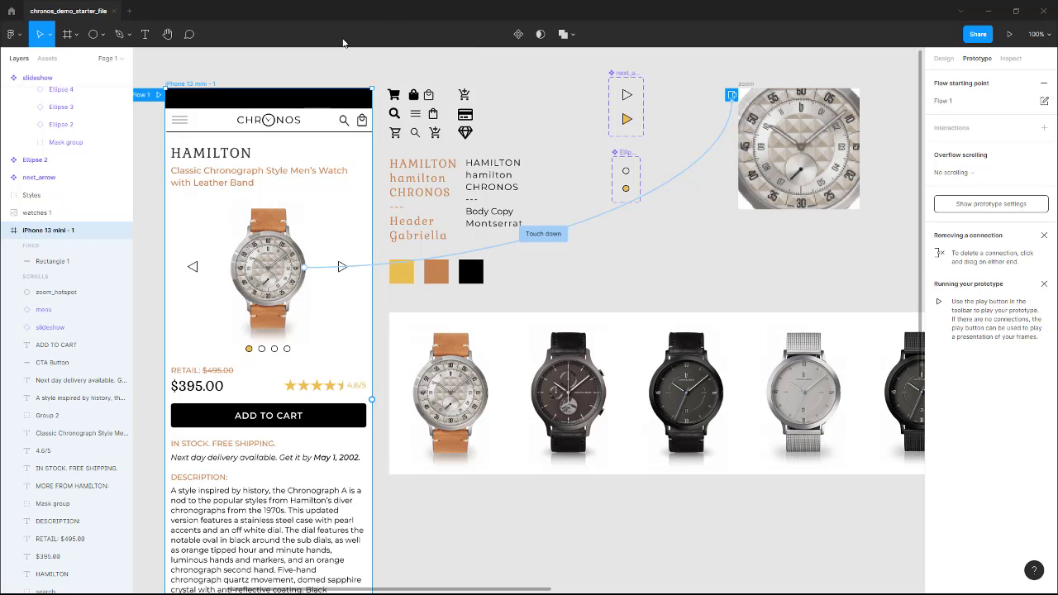